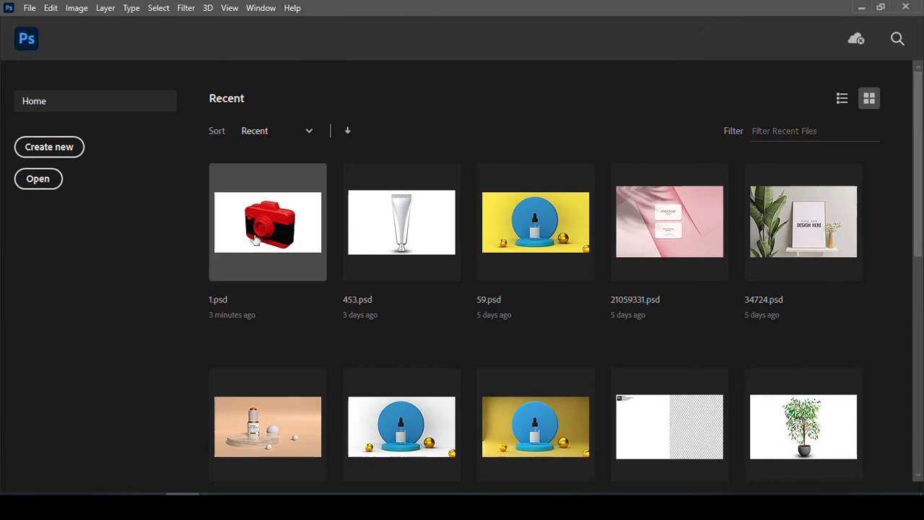
- Create a blank white 1280 × 720 px, 300 ppi document from the 720p preset
left_click(43, 148)
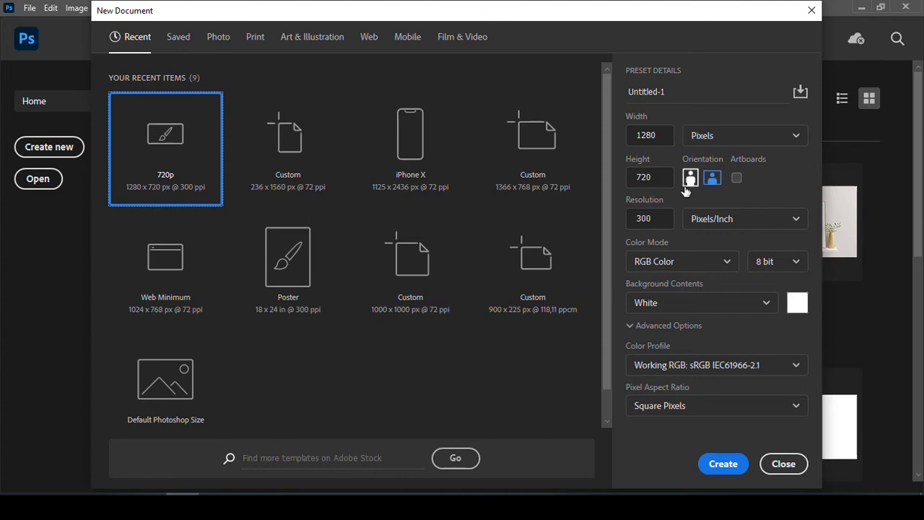
left_click(731, 465)
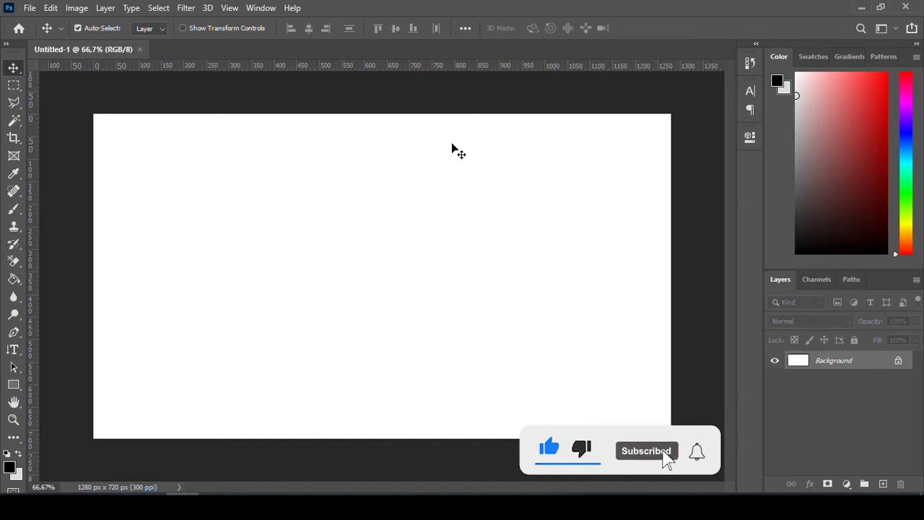
left_click(29, 8)
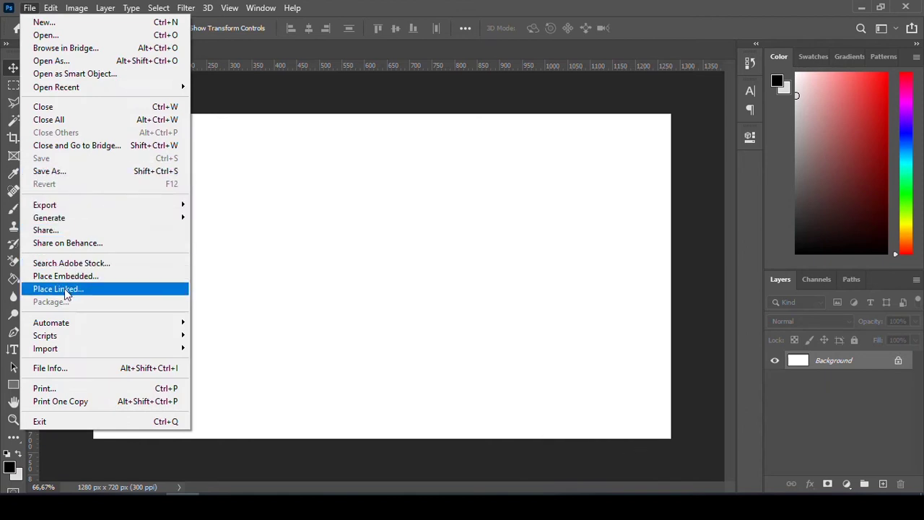
- Place the red camera image on the canvas and rename its layer from 425 to 'Camera'
left_click(64, 289)
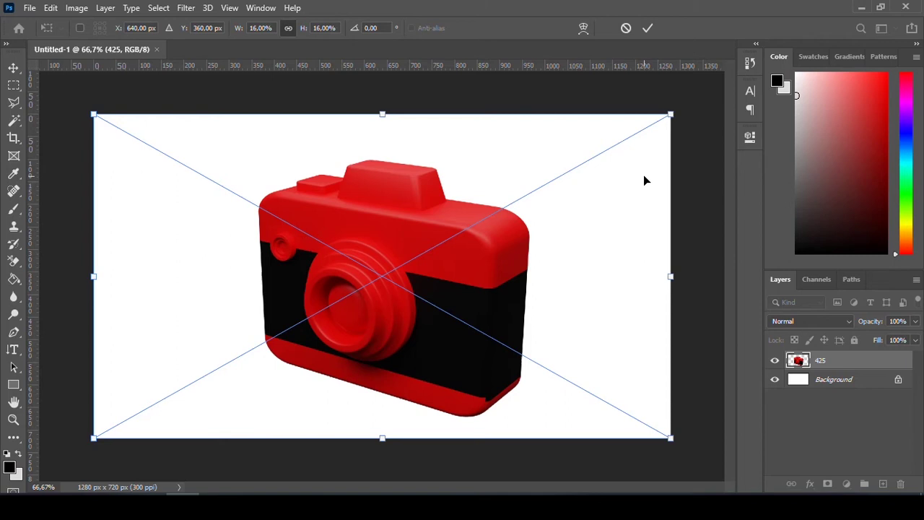
key("Return")
double_click(821, 361)
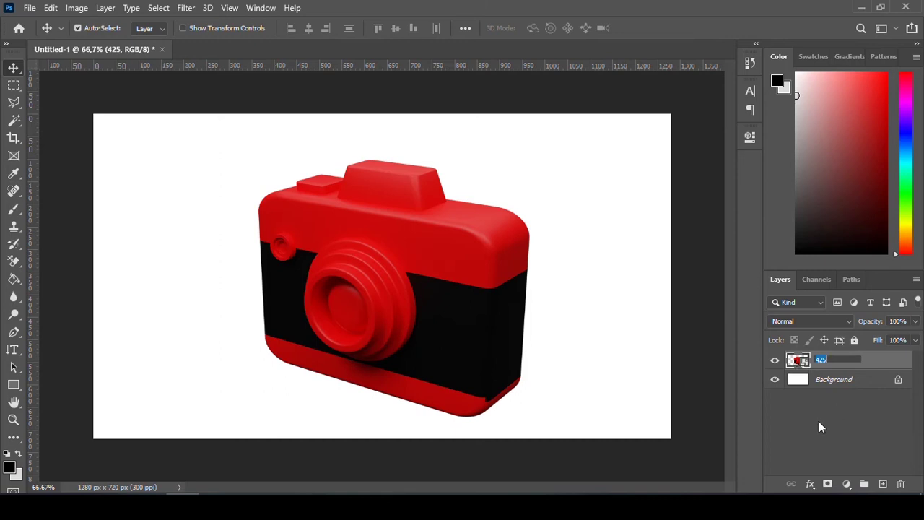
type("Camera")
left_click(852, 421)
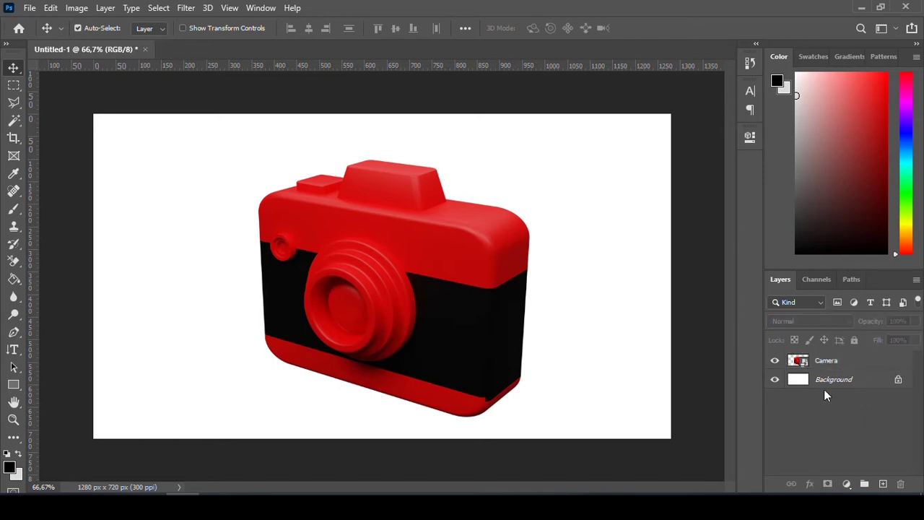
left_click(799, 361)
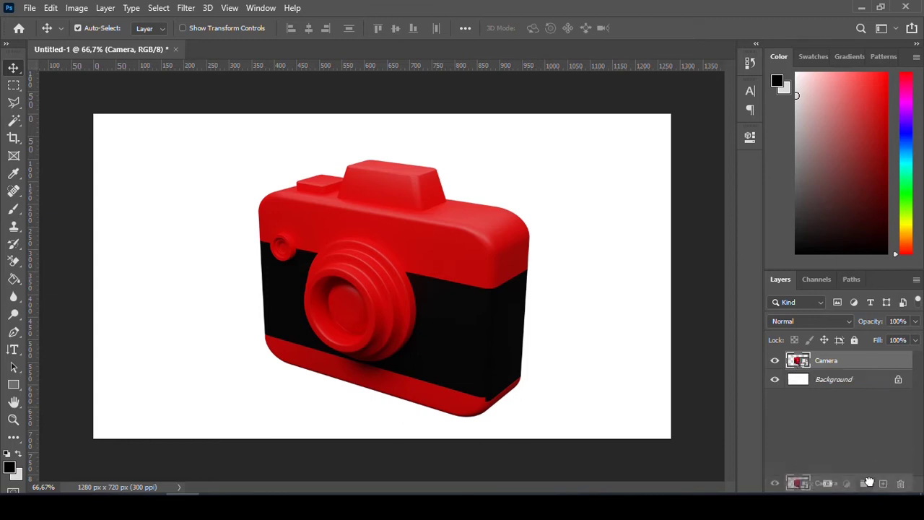
- Wrap the Camera layer in a new group renamed 'Camera' and collapse that group
left_click_drag(794, 360, 864, 484)
double_click(825, 360)
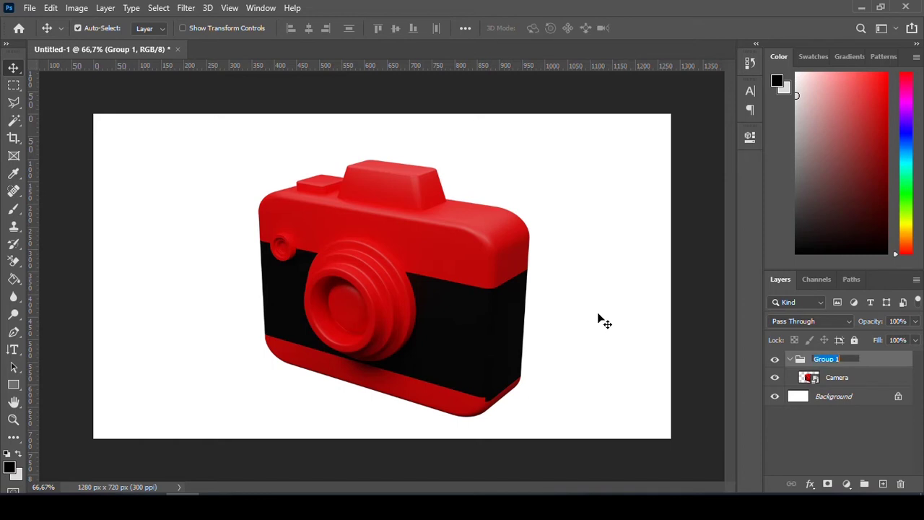
type("Camera")
key("Return")
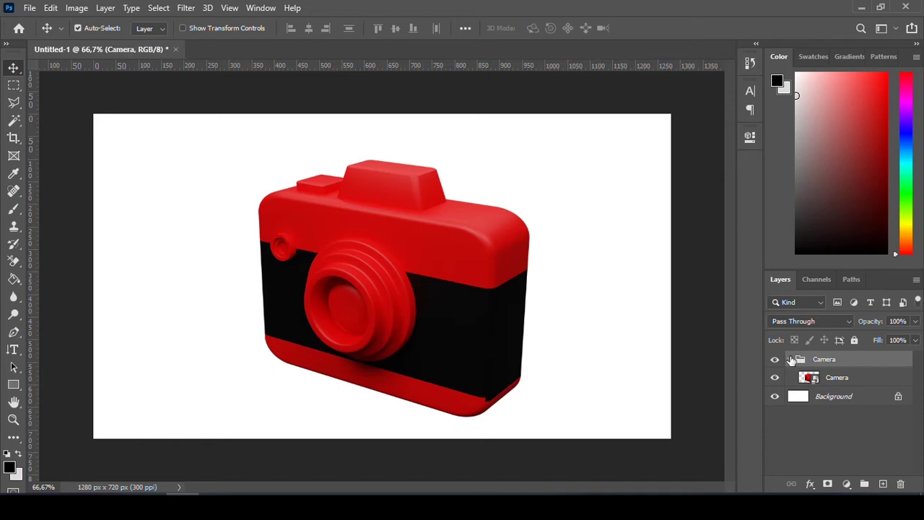
left_click(840, 381)
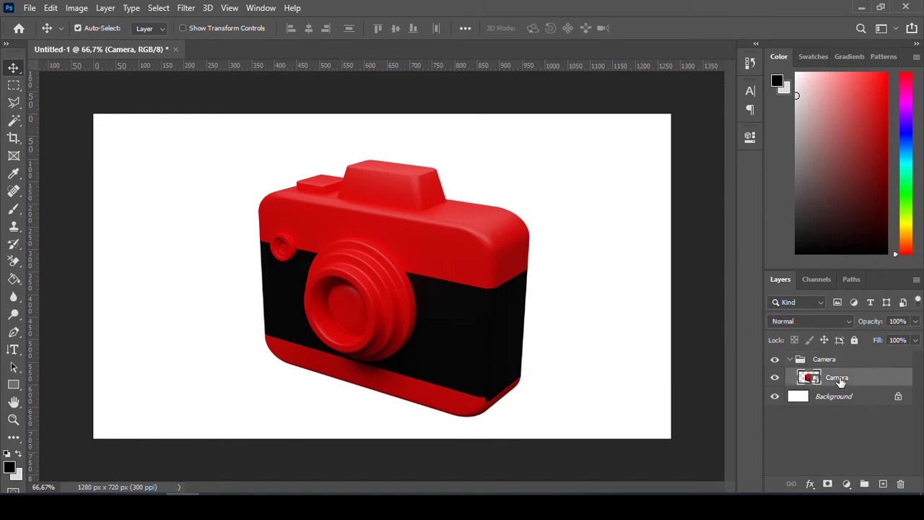
key("ctrl+z")
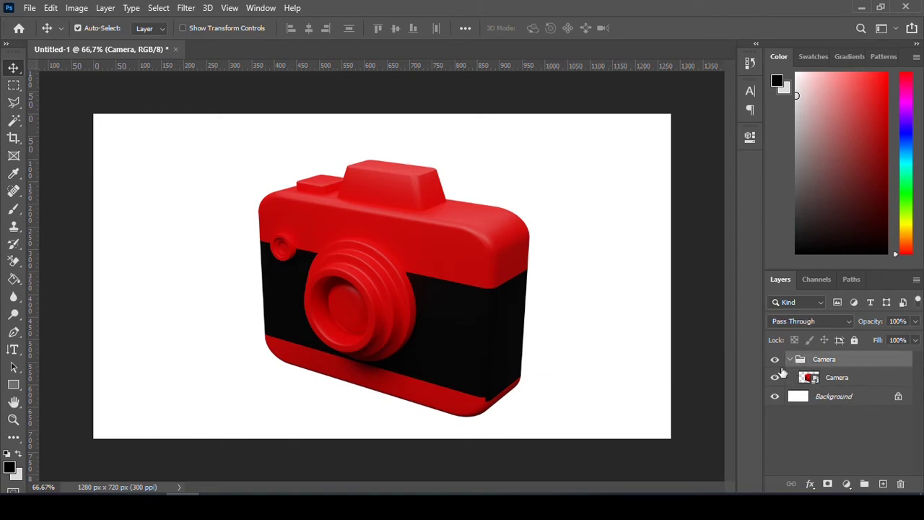
left_click(793, 359)
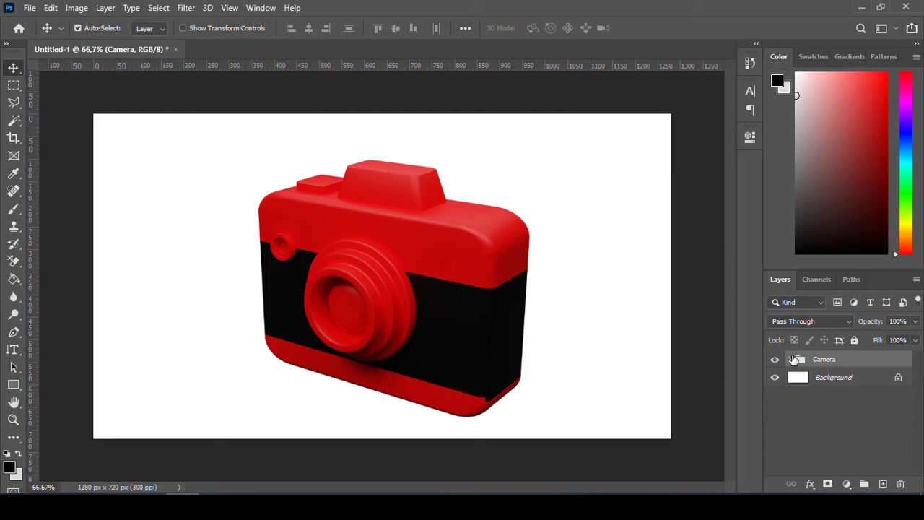
left_click(792, 359)
left_click(790, 359)
left_click(830, 377)
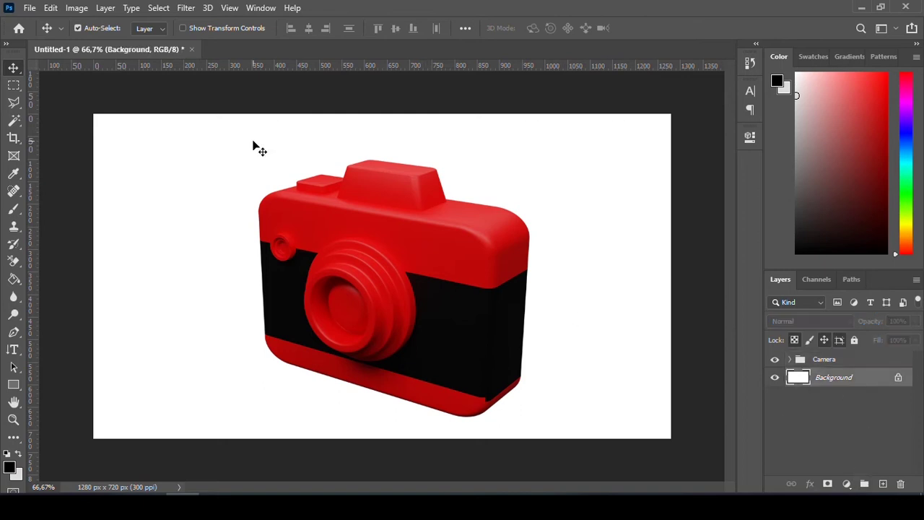
- Embed the transparent-background checkerboard PNG, rotated, enlarged and moved down-left behind the camera
left_click(29, 8)
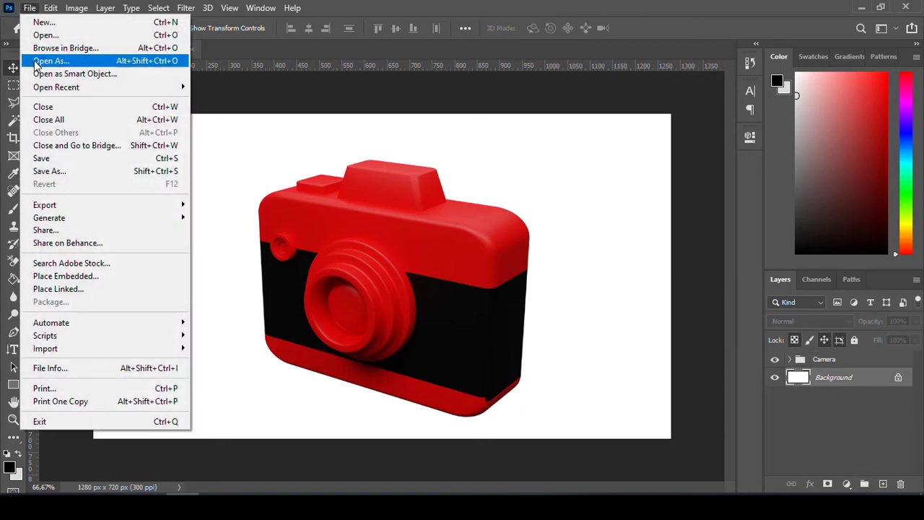
left_click(62, 276)
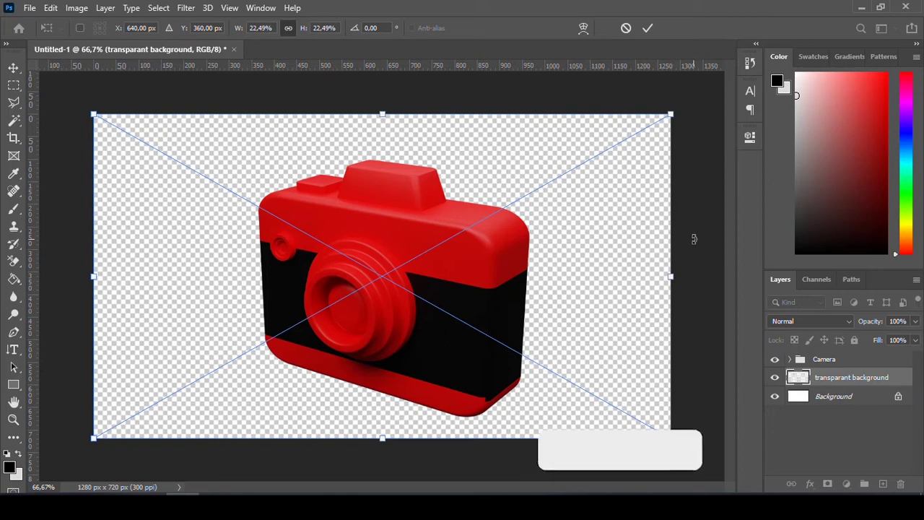
left_click_drag(692, 254, 683, 394)
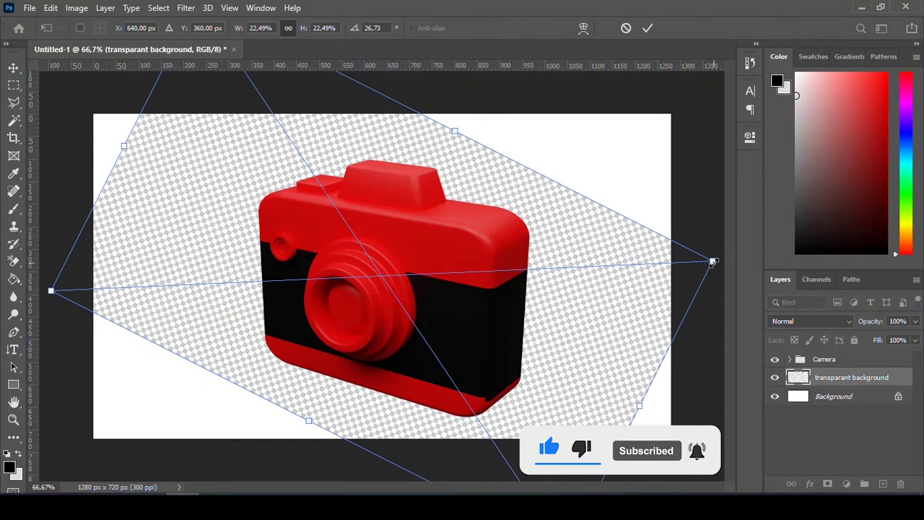
left_click_drag(712, 260, 737, 254)
mouse_move(539, 171)
left_mouse_down()
mouse_move(363, 356)
mouse_move(378, 379)
left_mouse_up()
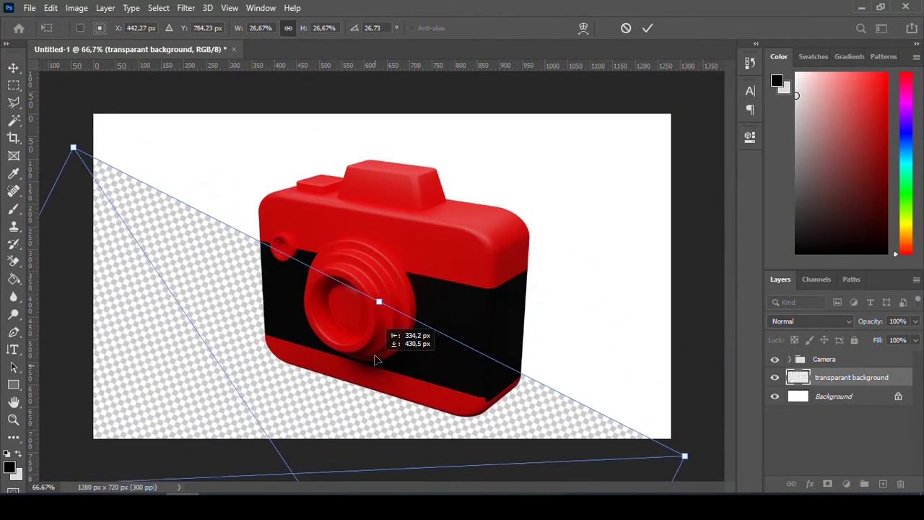
key("Return")
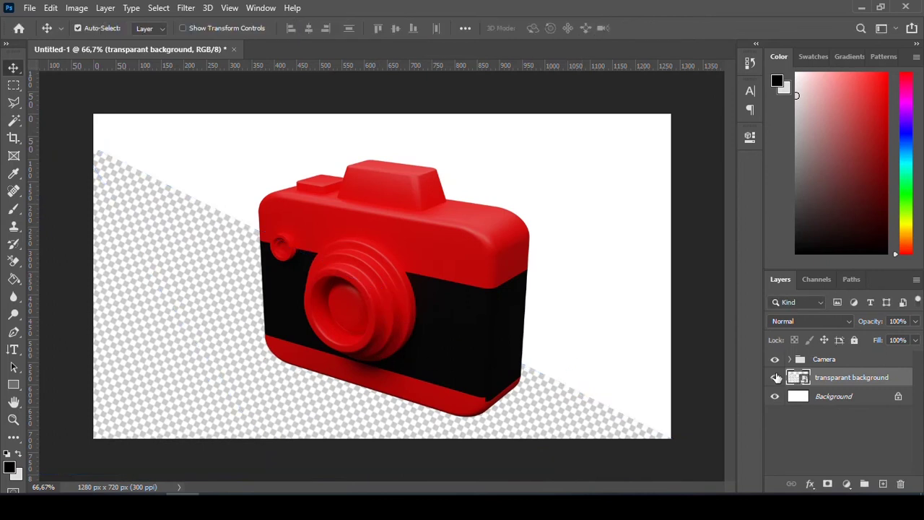
left_click(775, 377)
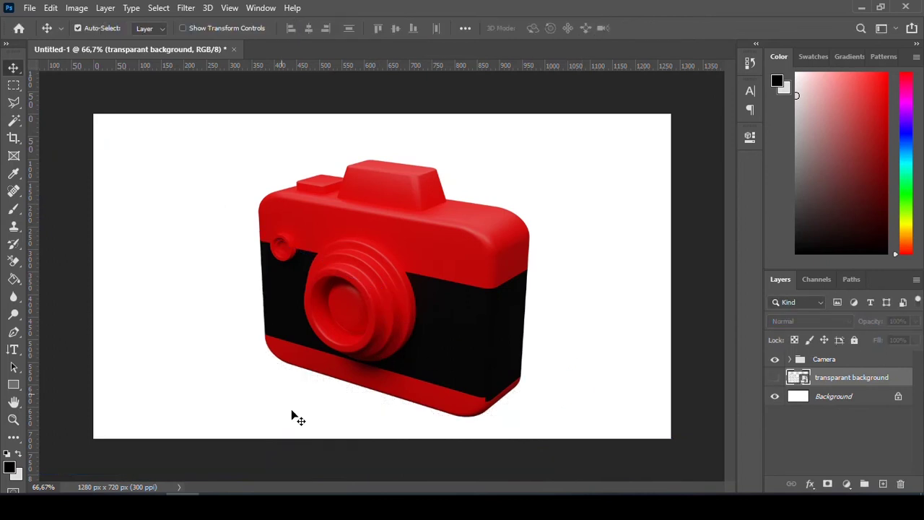
left_click(776, 378)
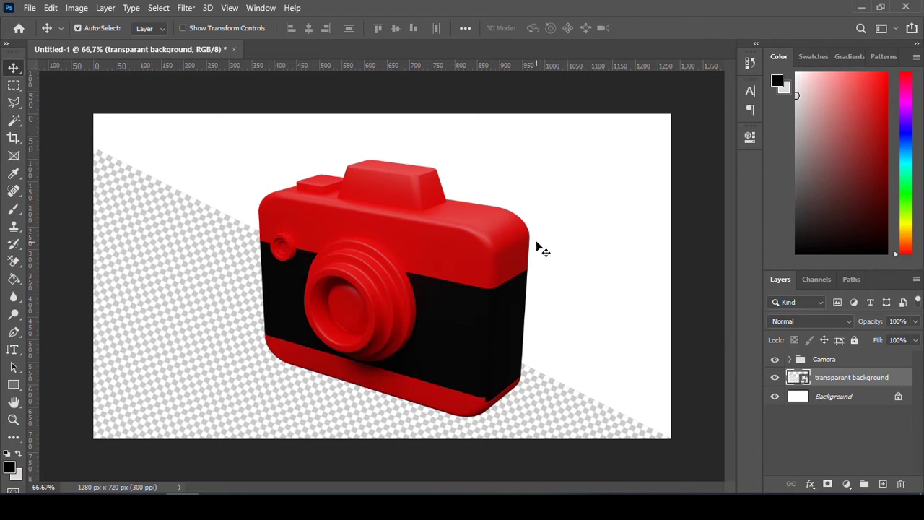
- Embed the 'ps logo dengan text' image and move its layer to the top of the stack
left_click(29, 8)
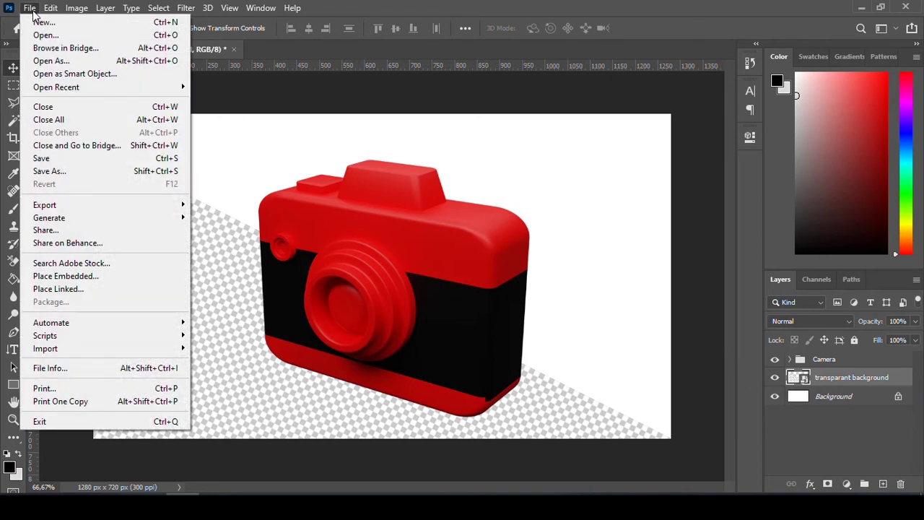
left_click(70, 279)
double_click(507, 131)
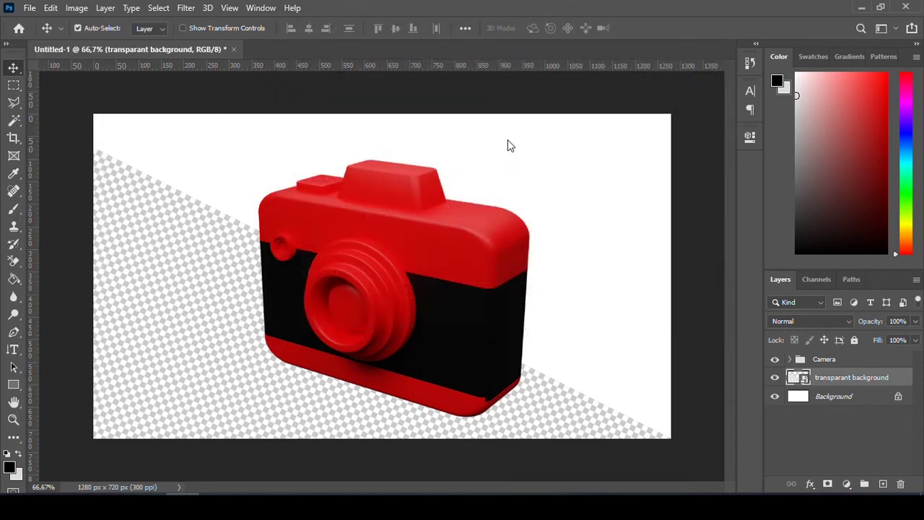
key("Return")
left_click_drag(803, 380, 804, 358)
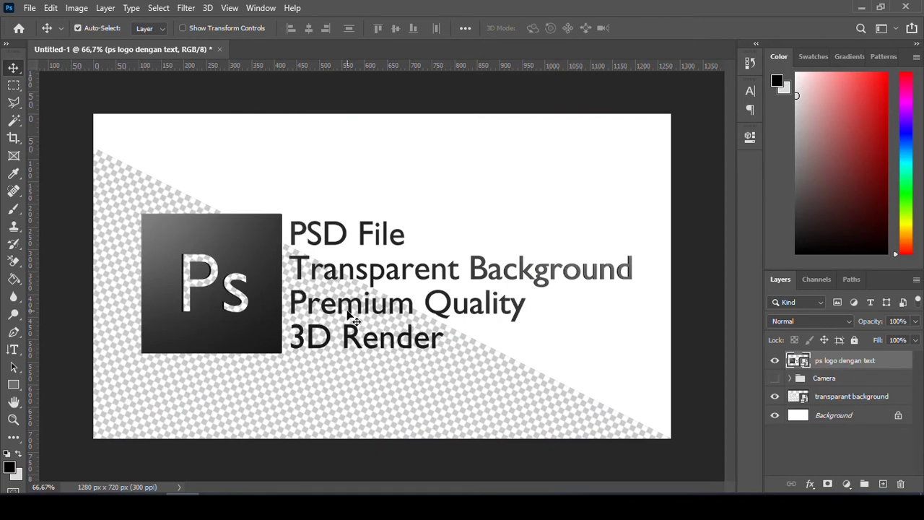
- Hide the checker band layer and shift the Ps logo block up and left
left_click(774, 398)
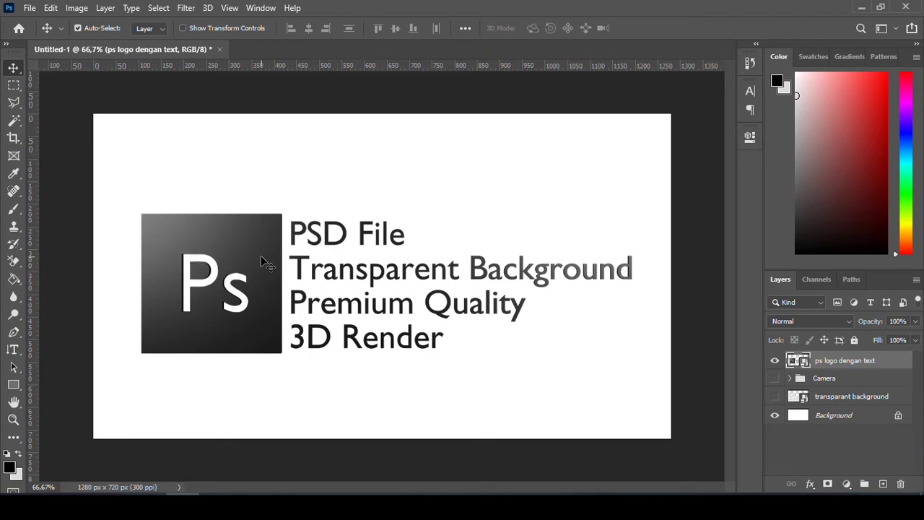
left_click(776, 379)
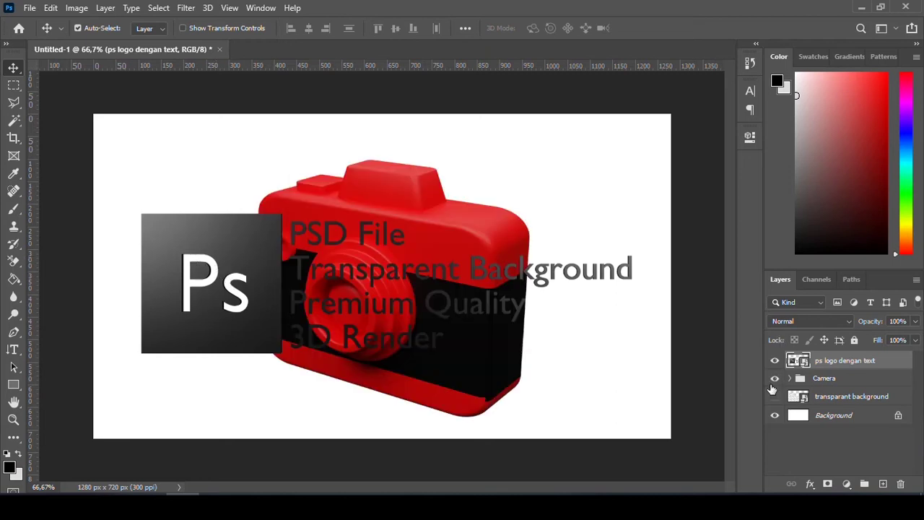
left_click_drag(245, 276, 409, 239)
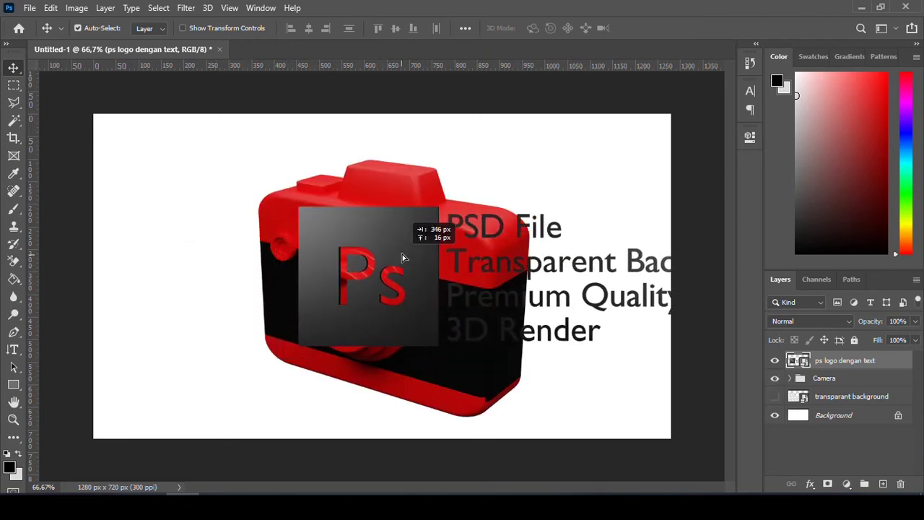
left_click_drag(410, 239, 212, 219)
left_click(775, 378)
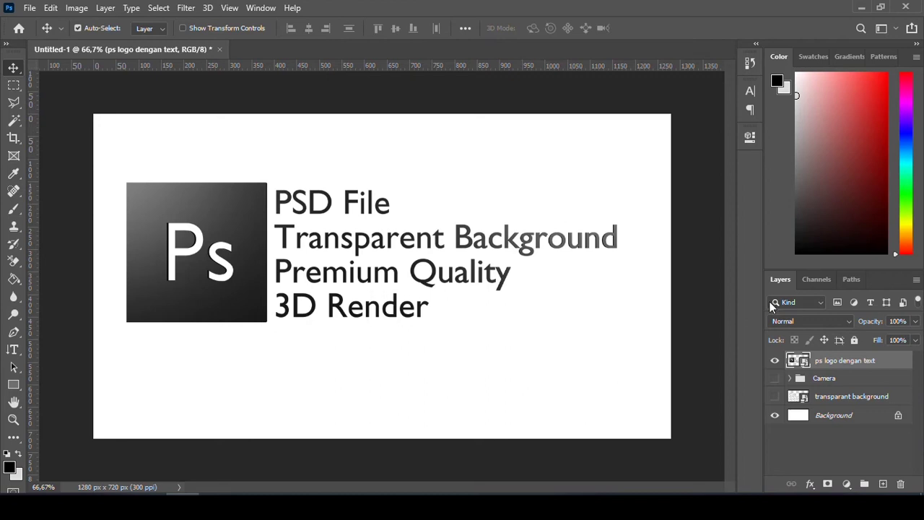
left_click(775, 378)
left_click(775, 360)
key("z")
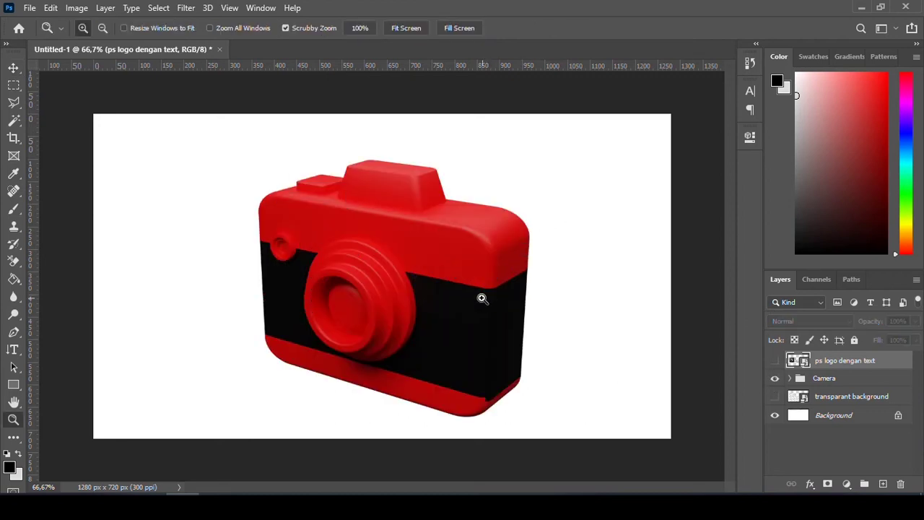
left_click_drag(453, 305, 559, 270)
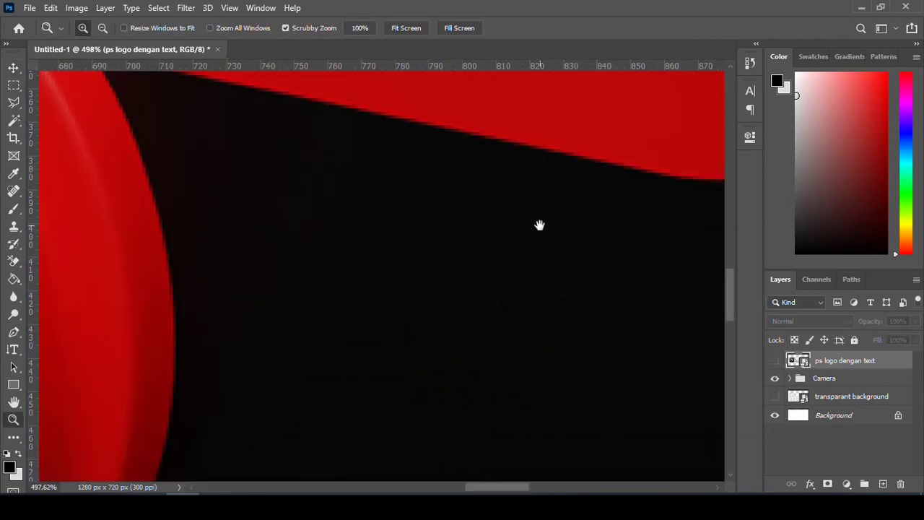
left_click_drag(539, 223, 646, 311)
left_click_drag(313, 299, 597, 277)
left_click_drag(398, 332, 456, 250)
mouse_move(289, 301)
left_mouse_down()
mouse_move(217, 301)
mouse_move(176, 315)
left_mouse_up()
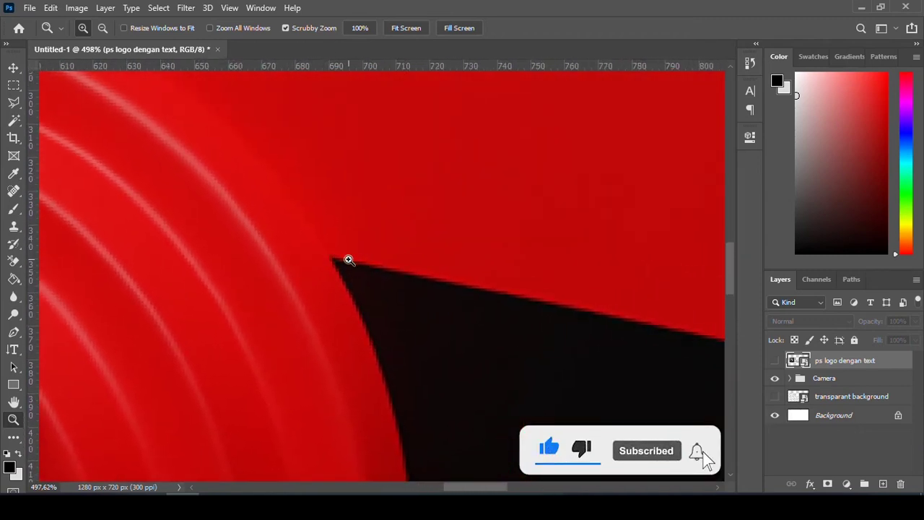
left_click_drag(366, 260, 446, 227)
left_click(447, 227, "alt")
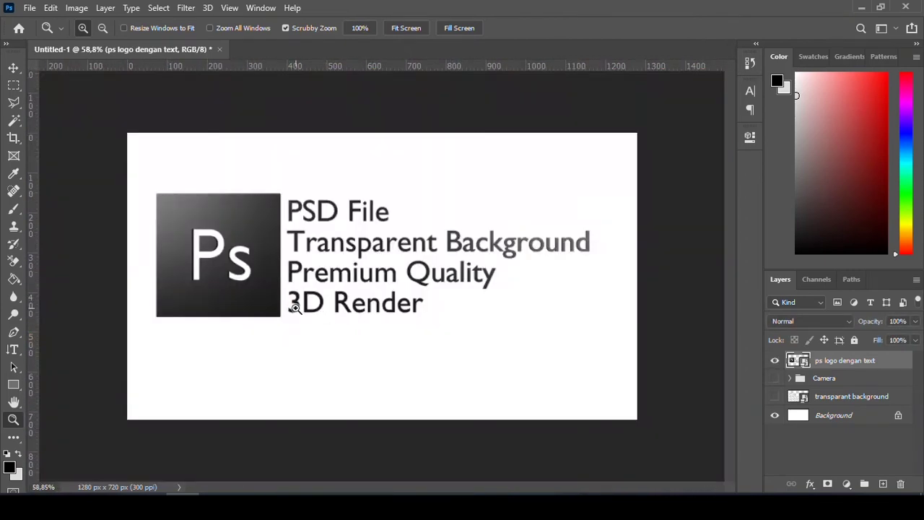
left_click(775, 378)
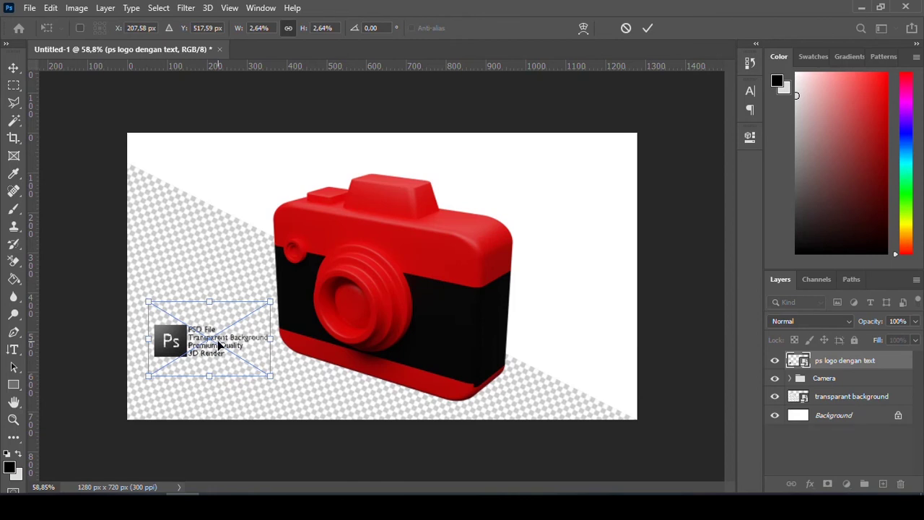
- Shrink the Ps logo block, place it beside the camera's right side, and zoom in to check
left_click_drag(218, 344, 241, 381)
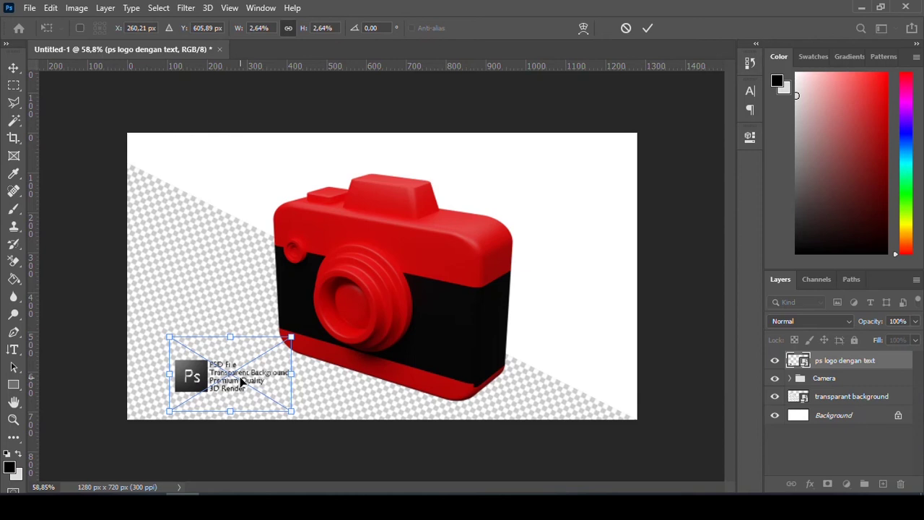
left_click_drag(241, 380, 587, 260)
left_click_drag(629, 298, 614, 295)
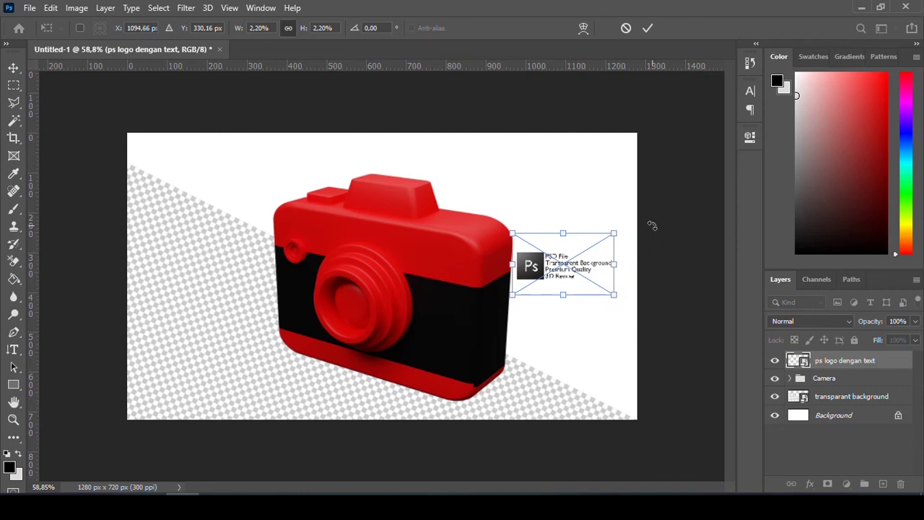
key("Return")
key("z")
mouse_move(592, 260)
left_mouse_down()
mouse_move(610, 249)
mouse_move(588, 254)
left_mouse_up()
key("ctrl+0")
key("v")
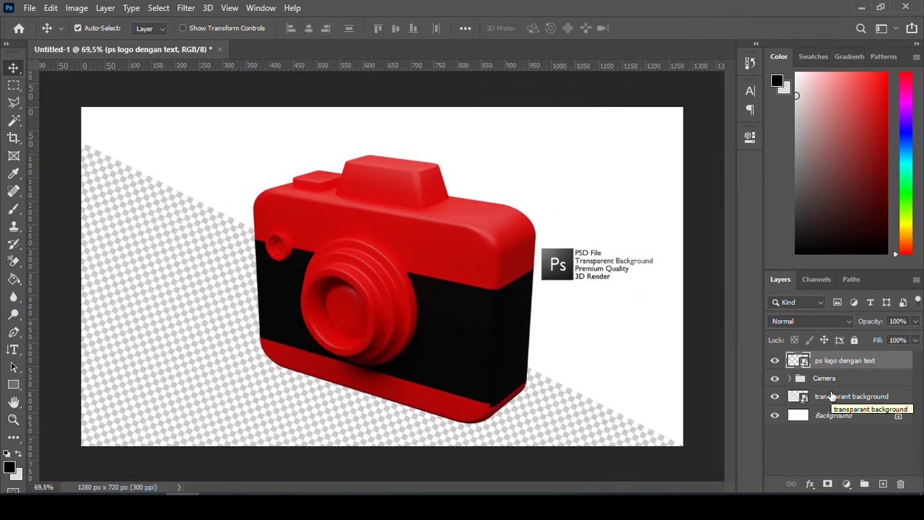
left_click(832, 395)
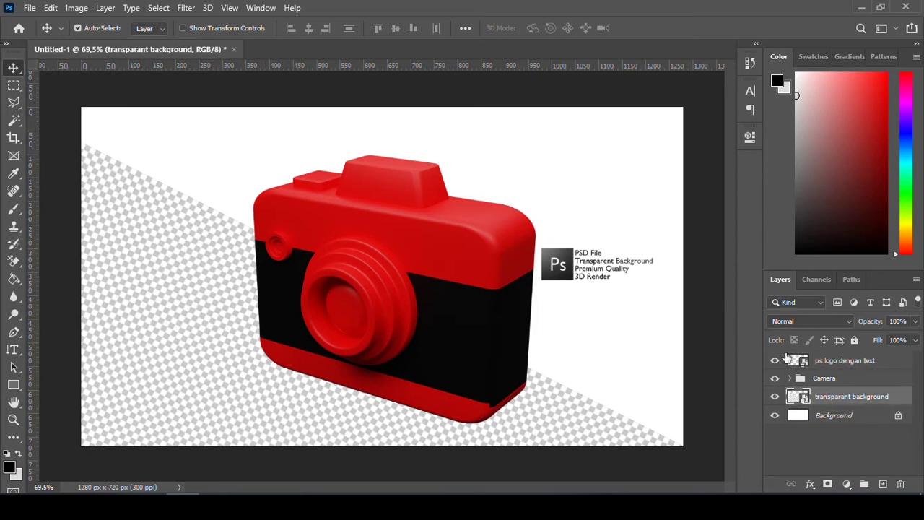
left_click(776, 360)
left_click(775, 396)
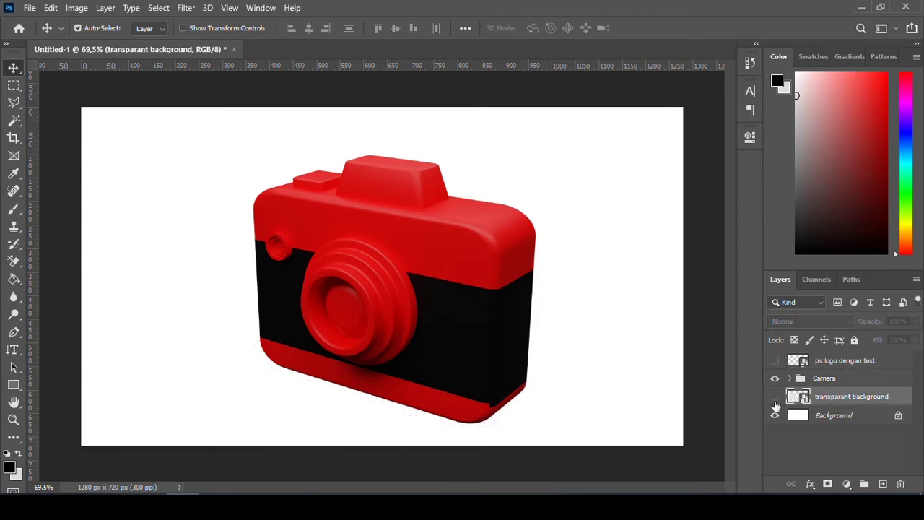
left_click(775, 396)
left_click(774, 361)
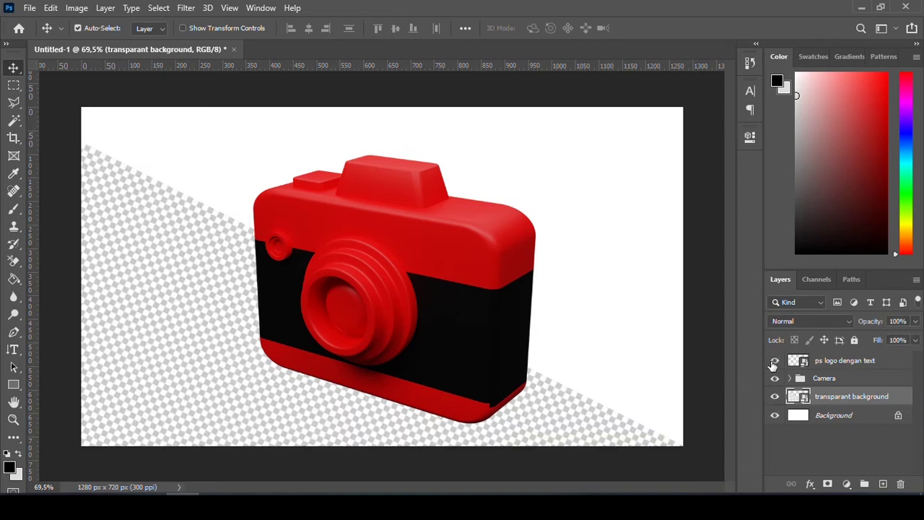
left_click(821, 381)
left_click(841, 396)
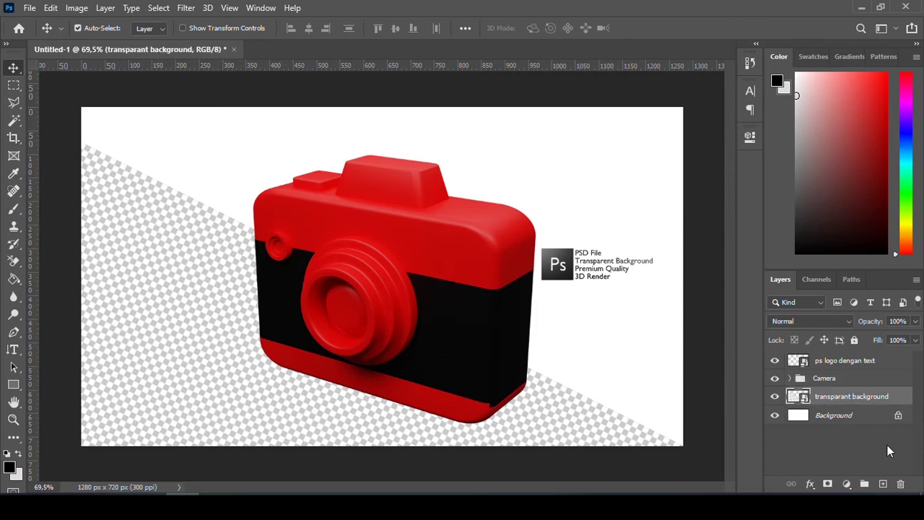
left_click(884, 484)
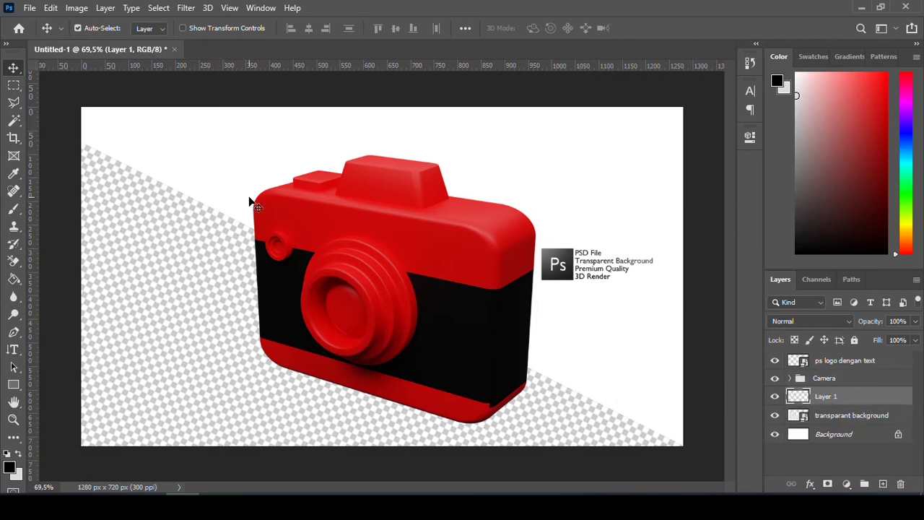
- Paint a soft grey blob and squash and tilt it about 13° beneath the camera
key("b")
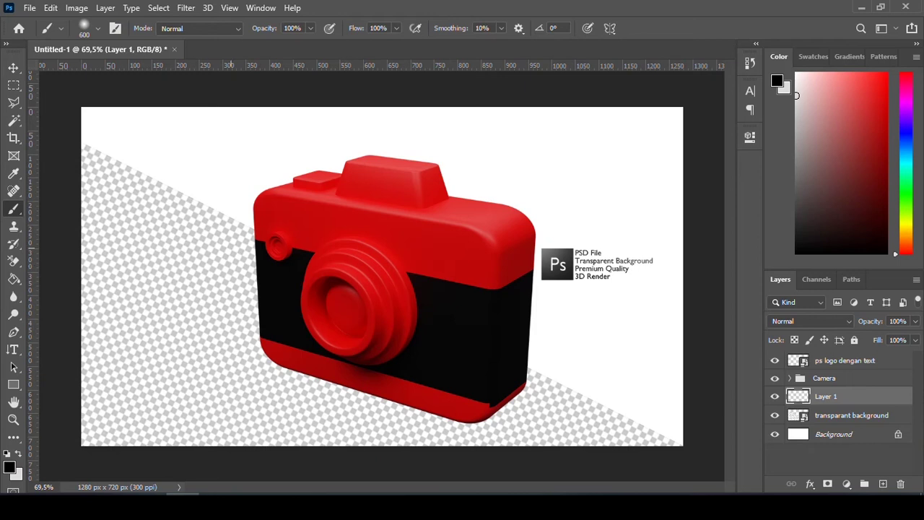
left_click(307, 267)
key("v")
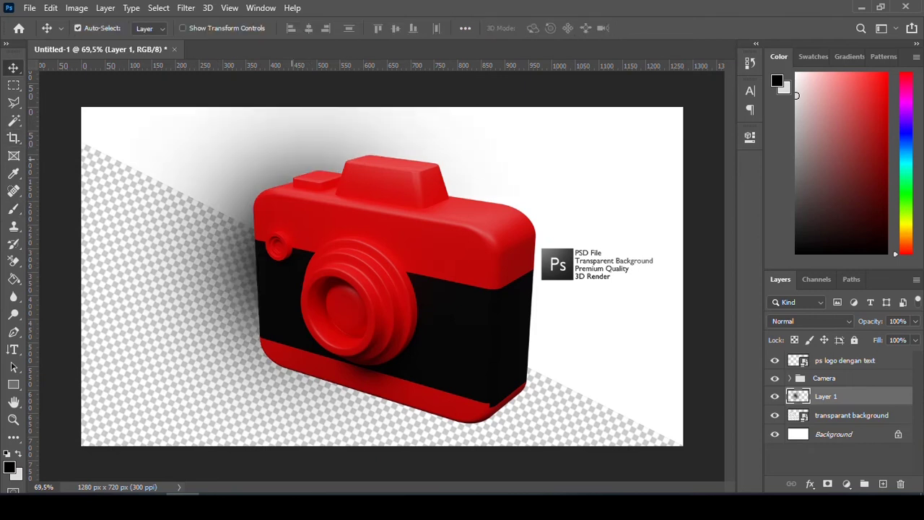
key("ctrl+t")
left_click_drag(310, 107, 311, 377)
left_click_drag(573, 394, 575, 419)
left_click_drag(354, 372, 426, 361)
left_click_drag(659, 394, 665, 432)
left_click_drag(523, 387, 528, 390)
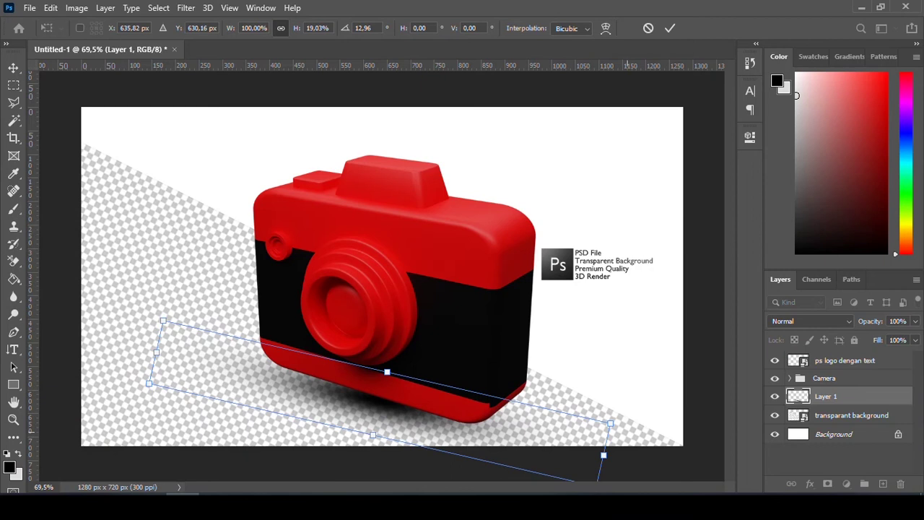
key("Return")
- Set the shadow layer's fill to 77%
left_click(897, 339)
type("75")
key("Return")
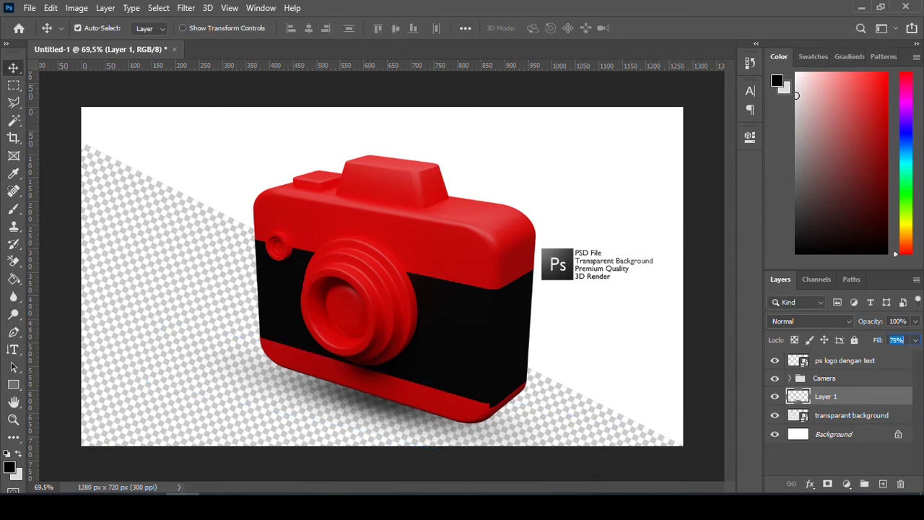
type("77")
- Save the composition as a JPEG file named design1 in Documents
left_click(30, 8)
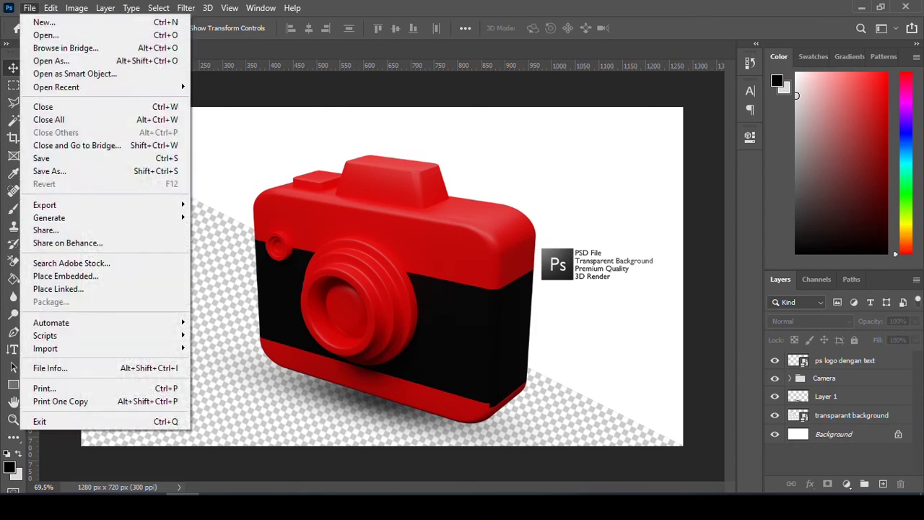
left_click(50, 171)
left_click(531, 286)
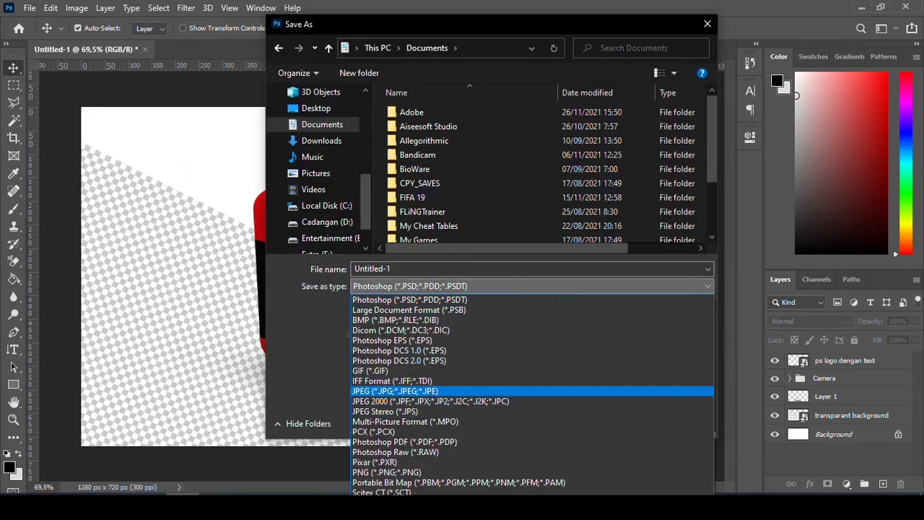
left_click(395, 391)
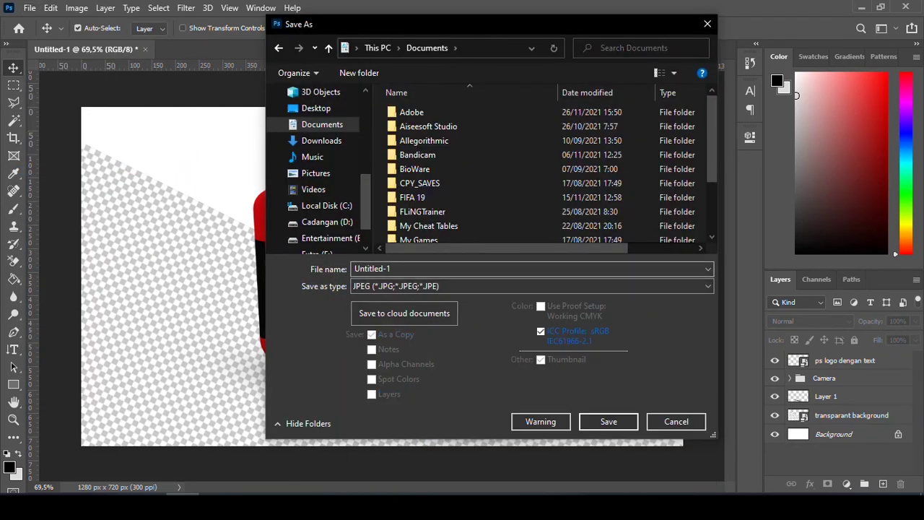
key("shift+Tab")
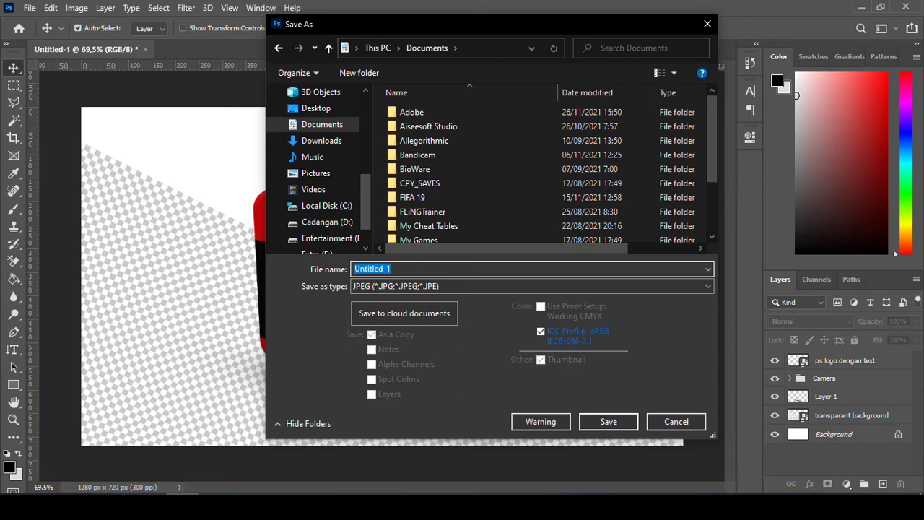
type("desai")
key("BackSpace")
key("BackSpace")
type("ign1")
key("Return")
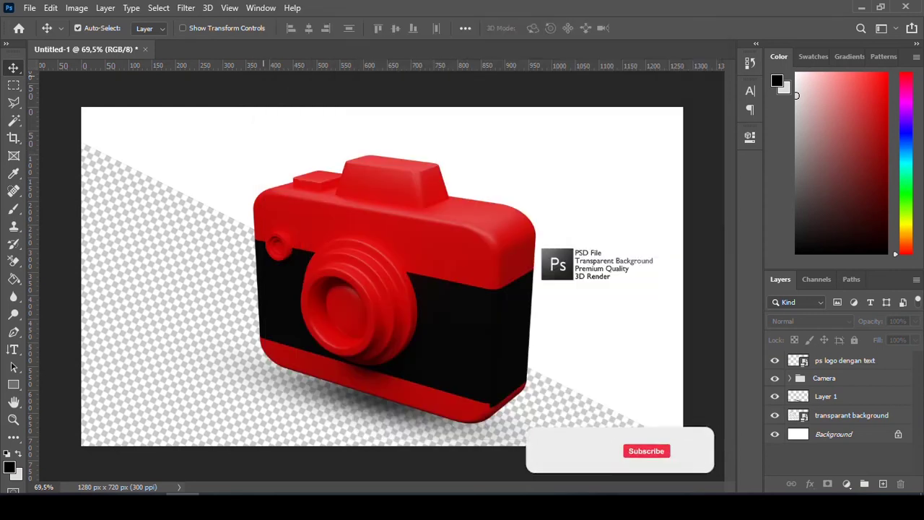
- Delete the ps logo, Layer 1 shadow and checker-band layers, undoing an accidental camera move
left_click(845, 360)
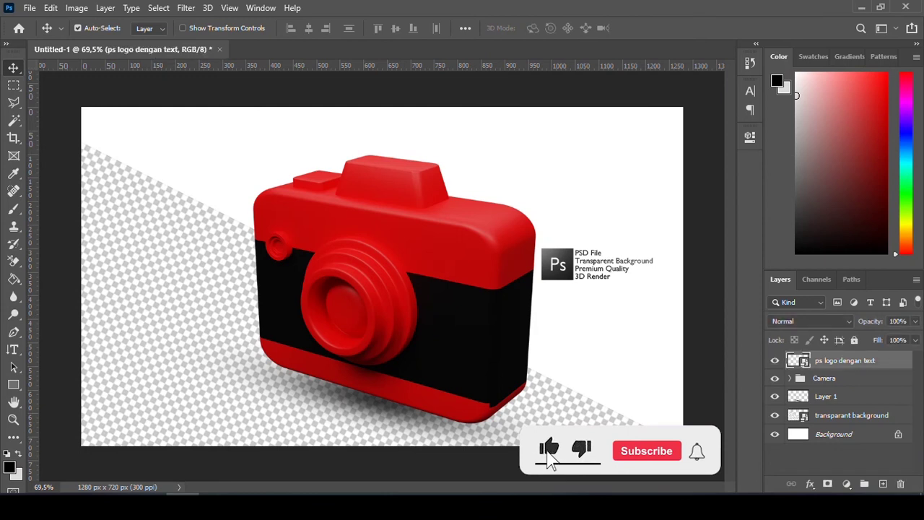
left_click(775, 395)
left_click(775, 395)
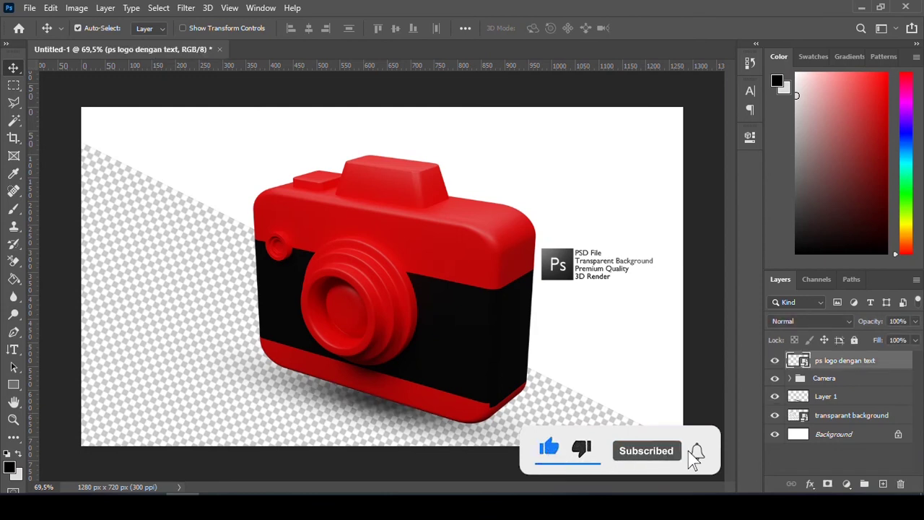
left_click(78, 27)
left_click(845, 396)
mouse_move(845, 396)
left_mouse_down()
mouse_move(921, 470)
mouse_move(901, 484)
left_mouse_up()
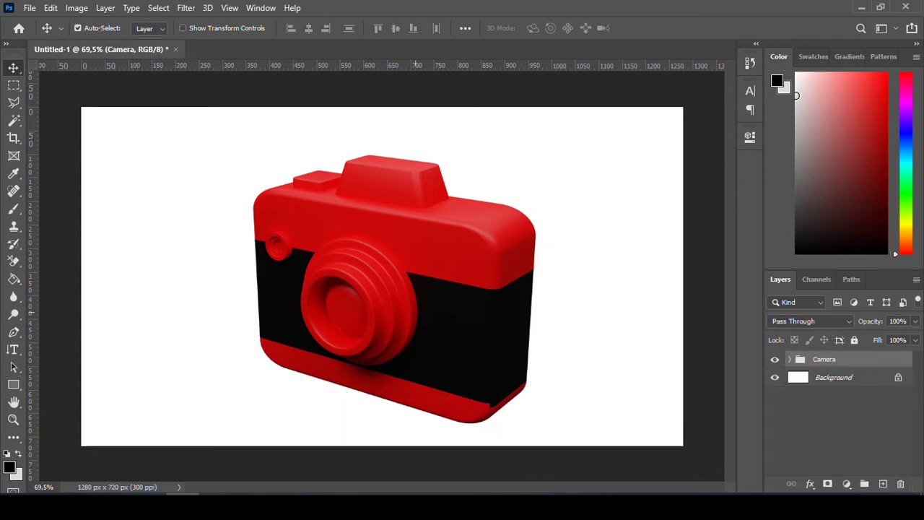
left_click_drag(389, 246, 399, 233)
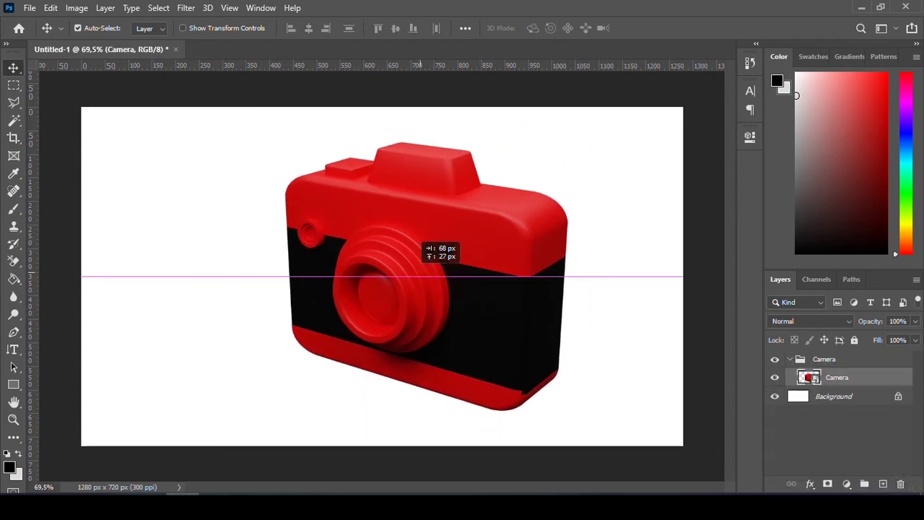
key("ctrl+z")
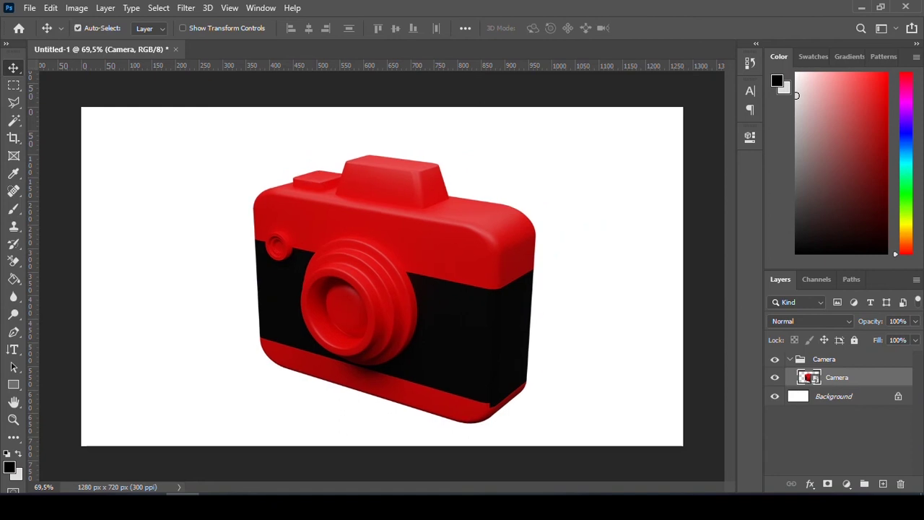
key("ctrl+z")
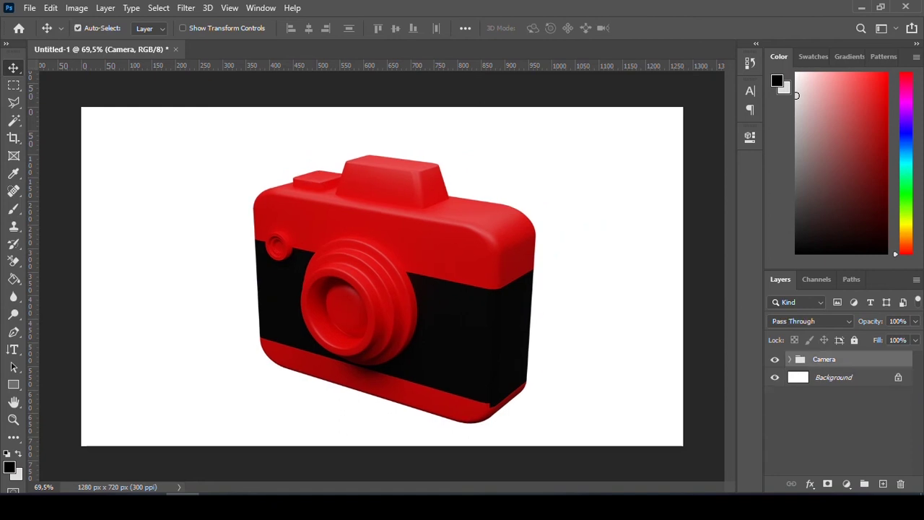
key("ctrl+z")
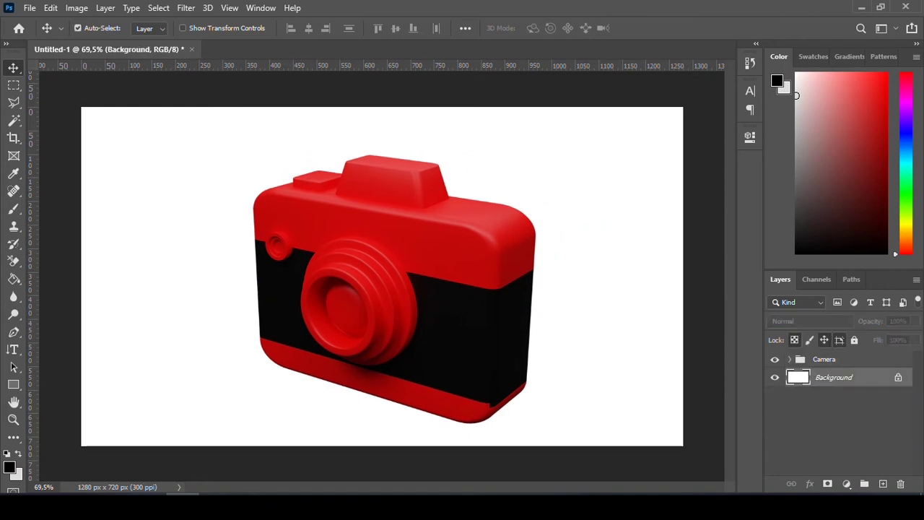
- Unlock the white Background as Layer 0, then group it with group and layer both named 'Background'
double_click(834, 376)
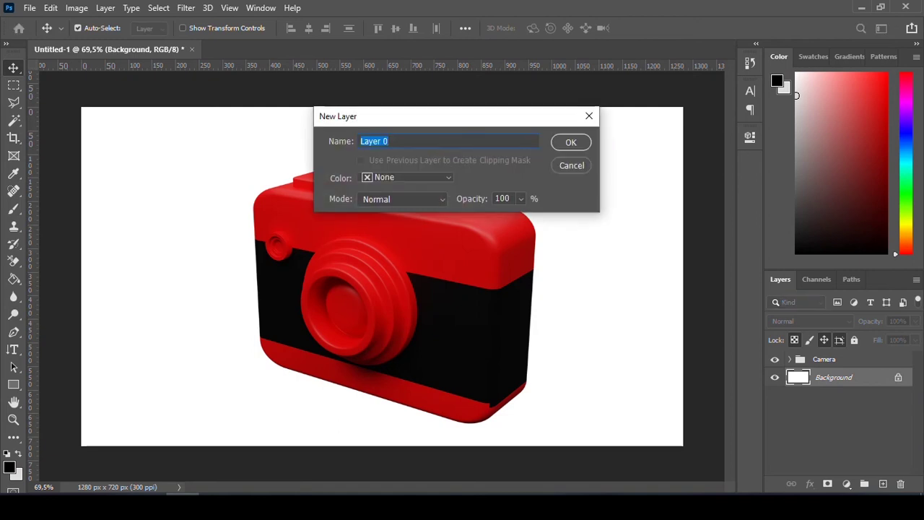
key("Return")
key("ctrl+g")
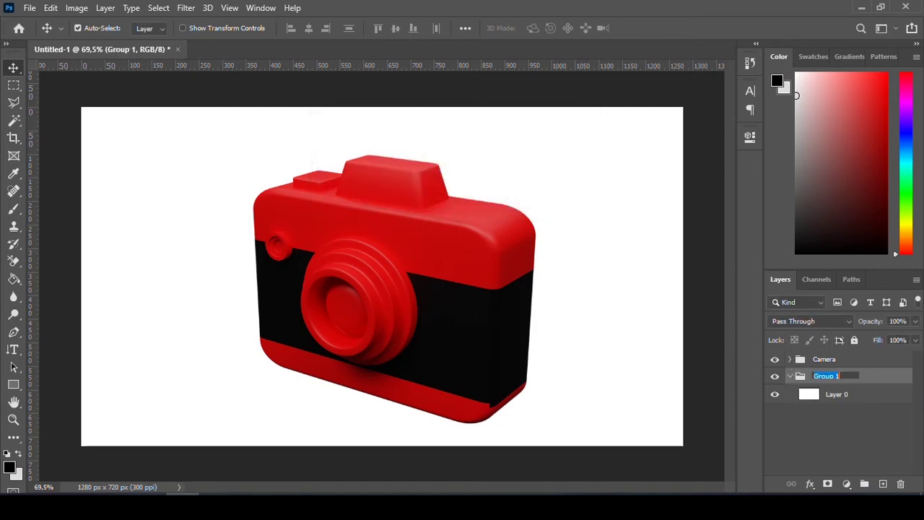
type("Back")
type("ground")
key("ctrl+a")
key("Tab")
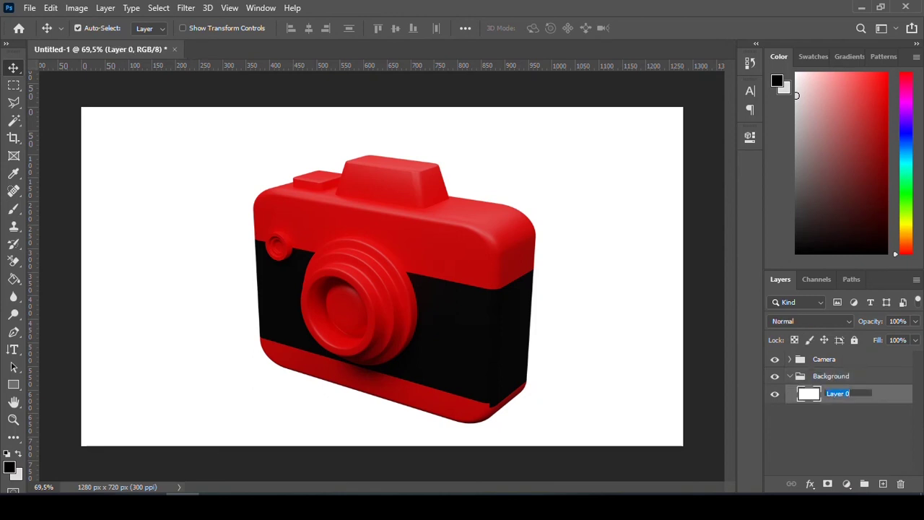
type("Background")
key("Return")
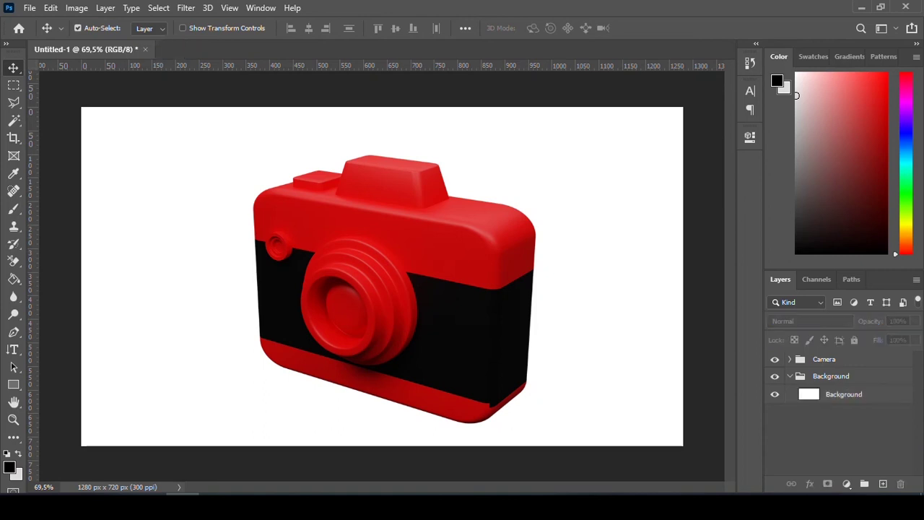
left_click(790, 376)
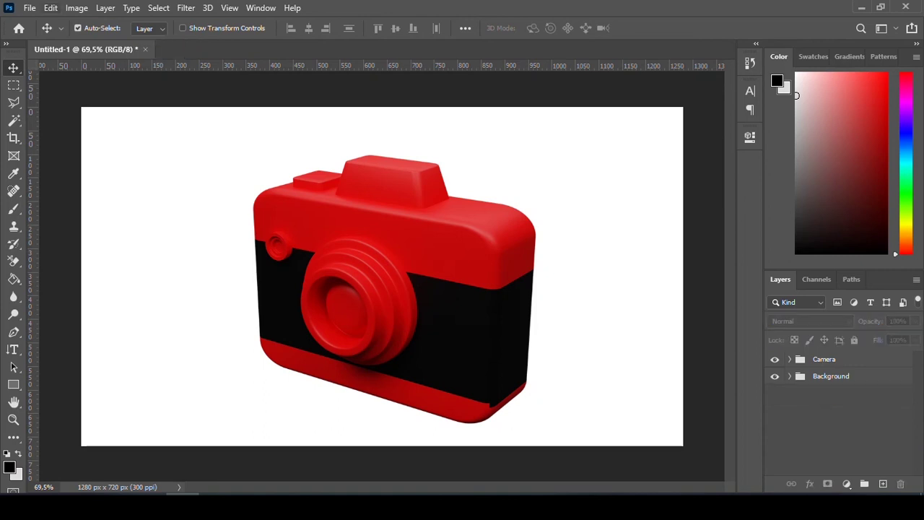
key("alt+f")
key("a")
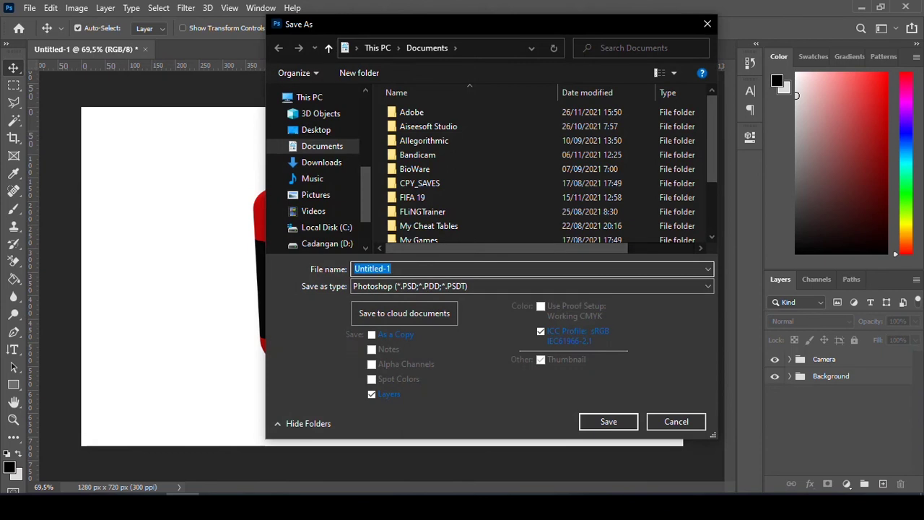
- Save the layered composition in Photoshop format as design1.psd
type("designan")
key("BackSpace")
key("BackSpace")
type("n1")
key("Return")
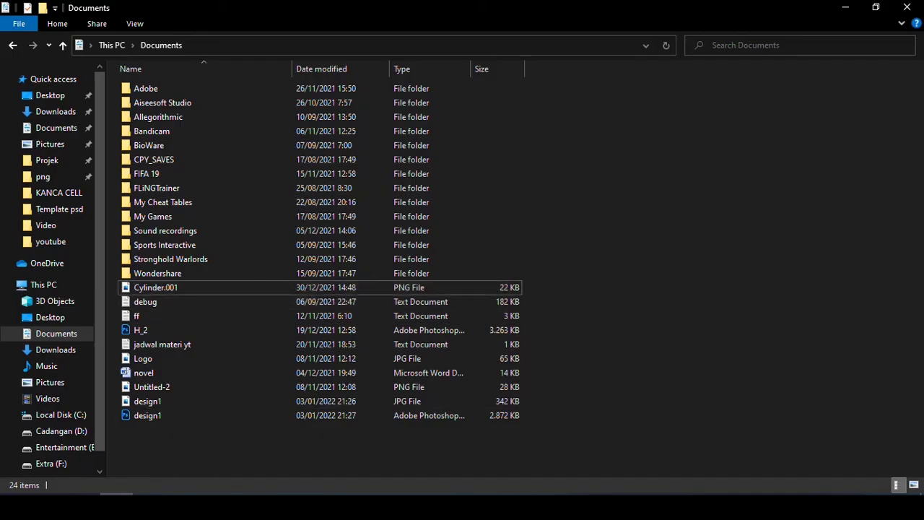
- Inspect design1.jpg in Windows Photos, close it, then reopen design1.psd from Explorer
left_click(147, 400)
key("Return")
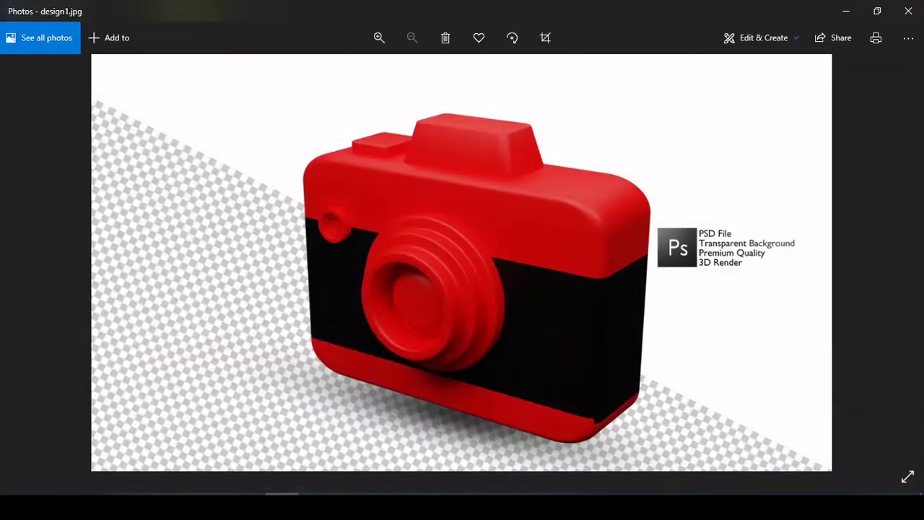
scroll(492, 275, "up", 3)
scroll(491, 274, "up", 1)
scroll(491, 275, "down", 2)
scroll(492, 274, "down", 2)
left_click(908, 11)
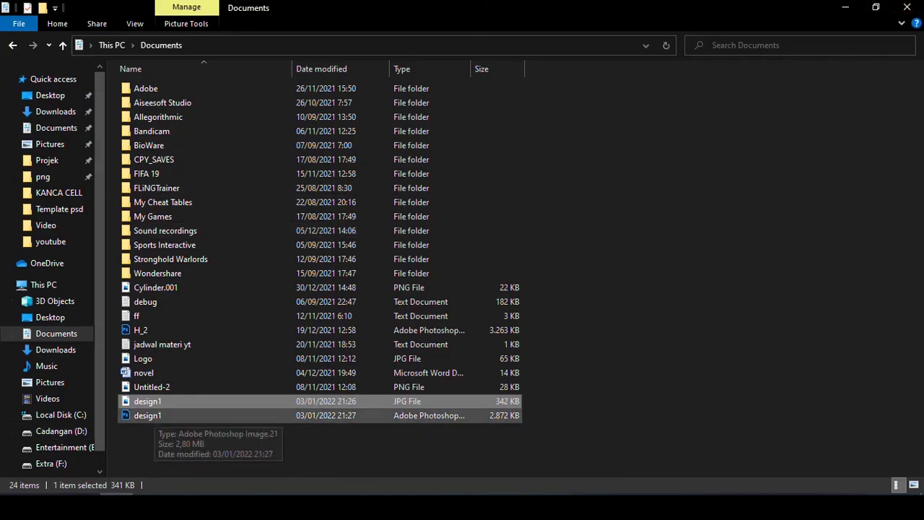
double_click(145, 416)
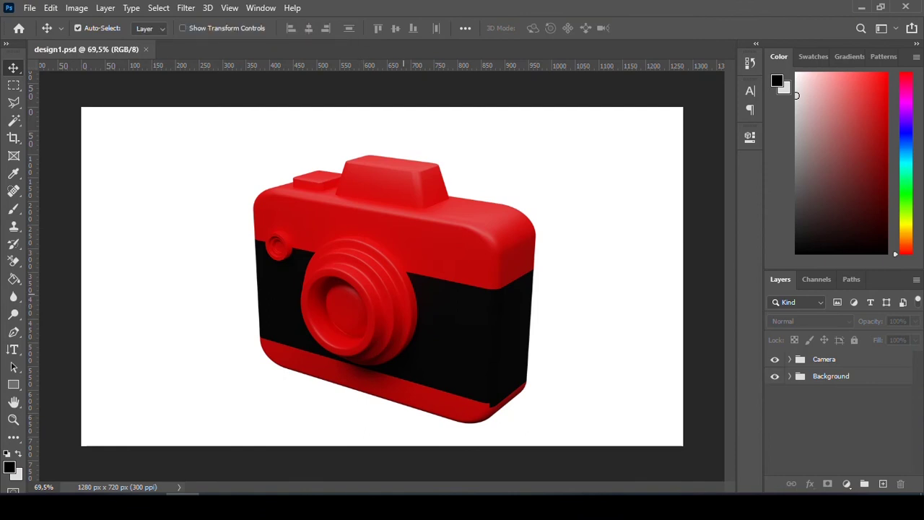
left_click_drag(403, 292, 434, 329)
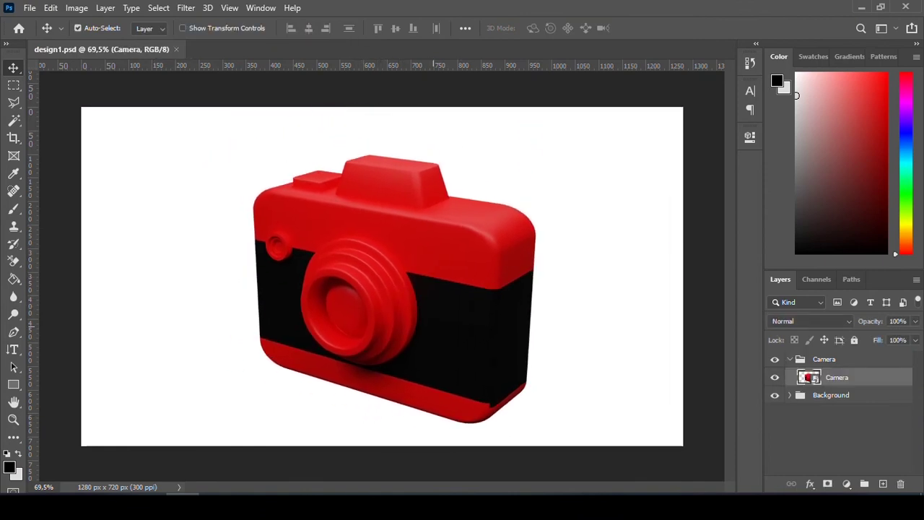
key("ctrl+z")
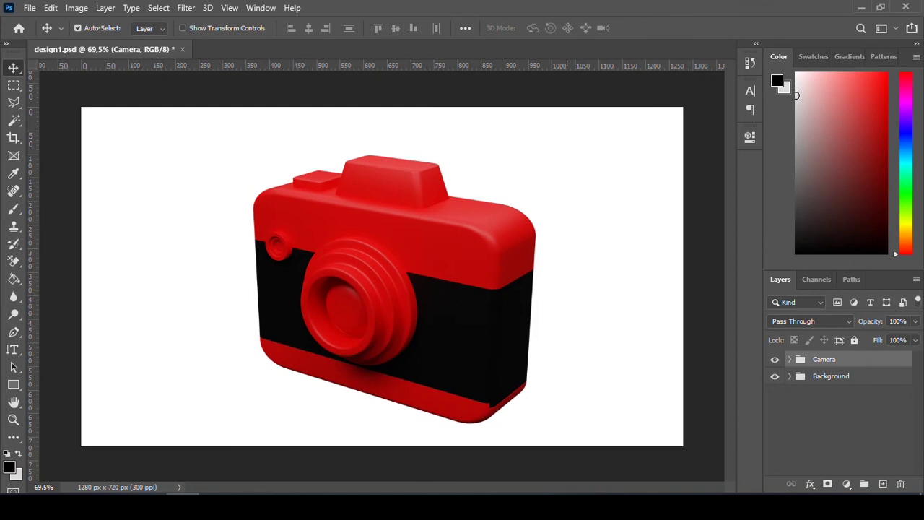